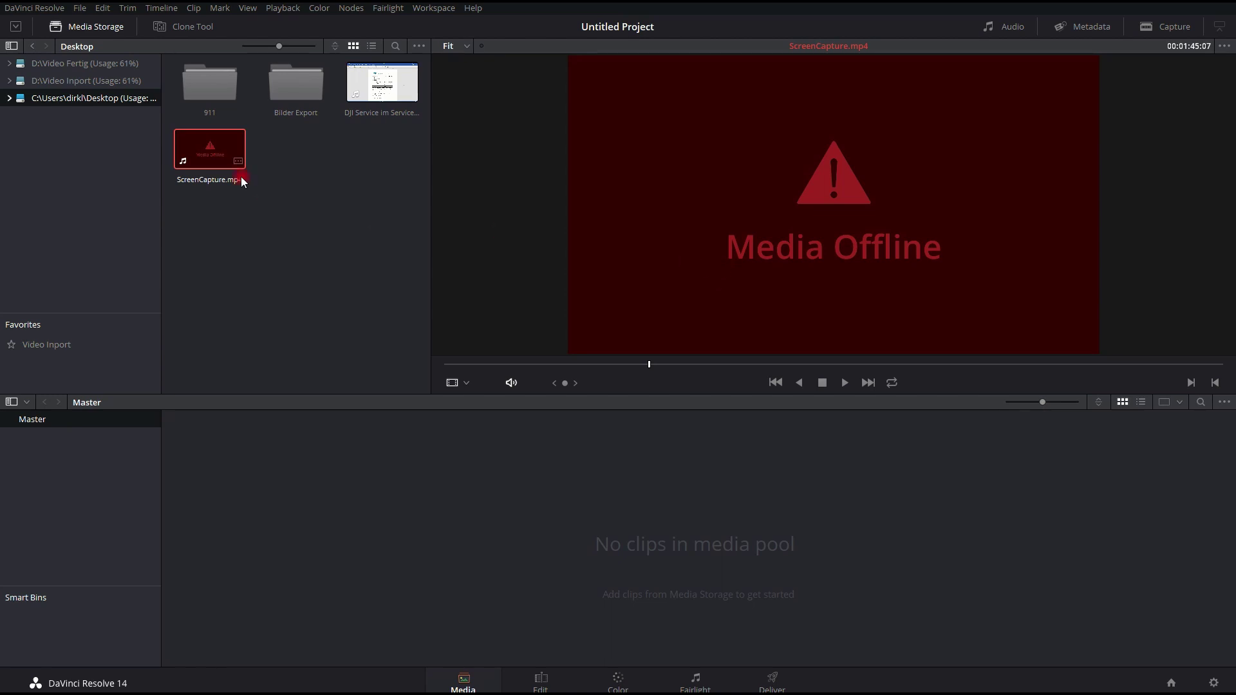
# - Open ScreenCapture.mp4's file location from Media Storage and select the file in the Desktop folder
pyautogui.rightClick(190, 160)
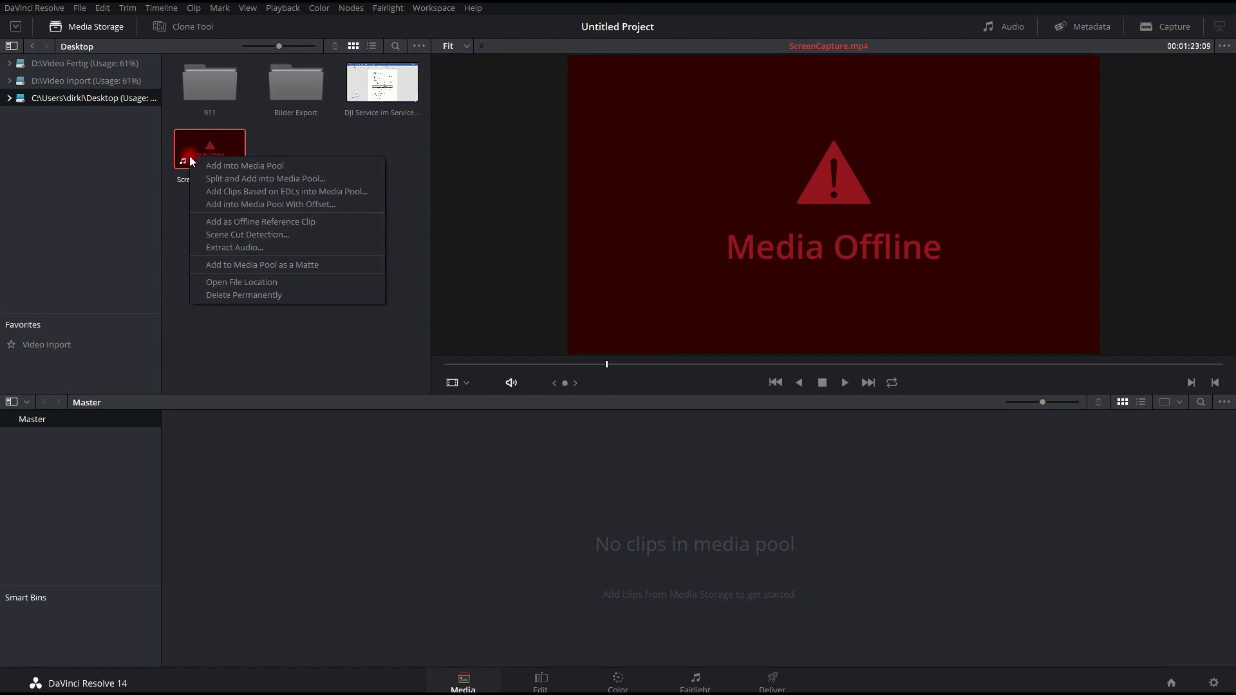
pyautogui.click(264, 281)
pyautogui.click(707, 451)
pyautogui.doubleClick(706, 451)
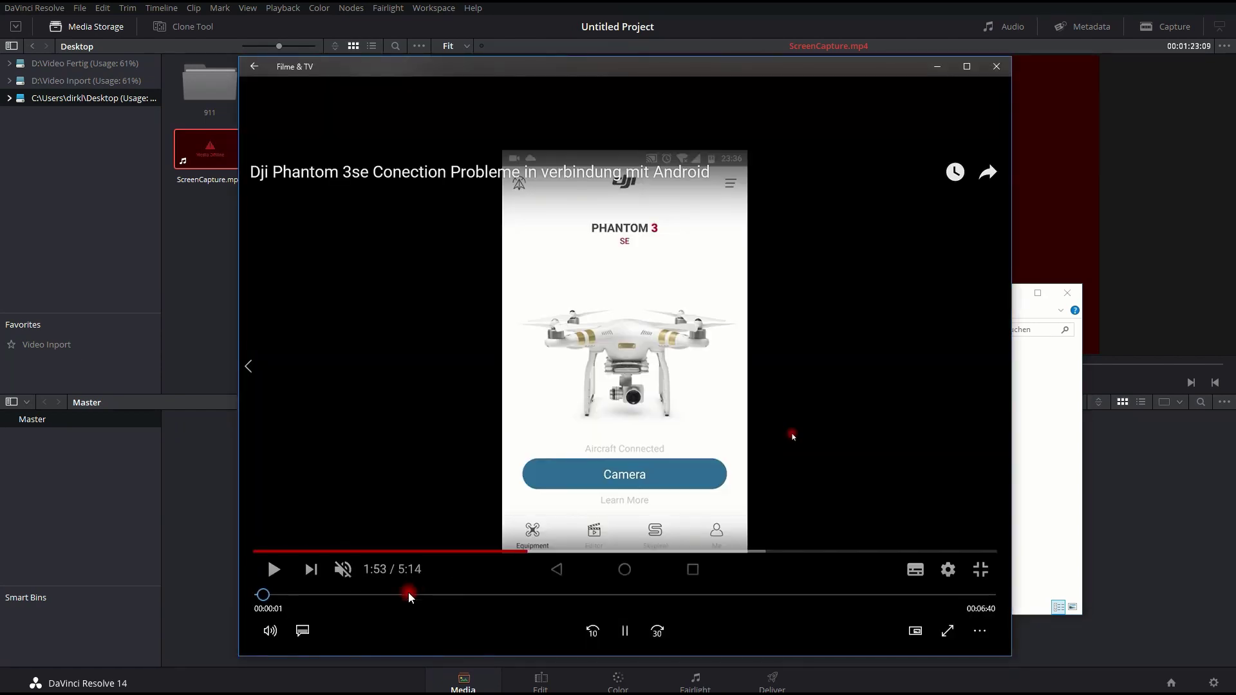
pyautogui.click(1000, 70)
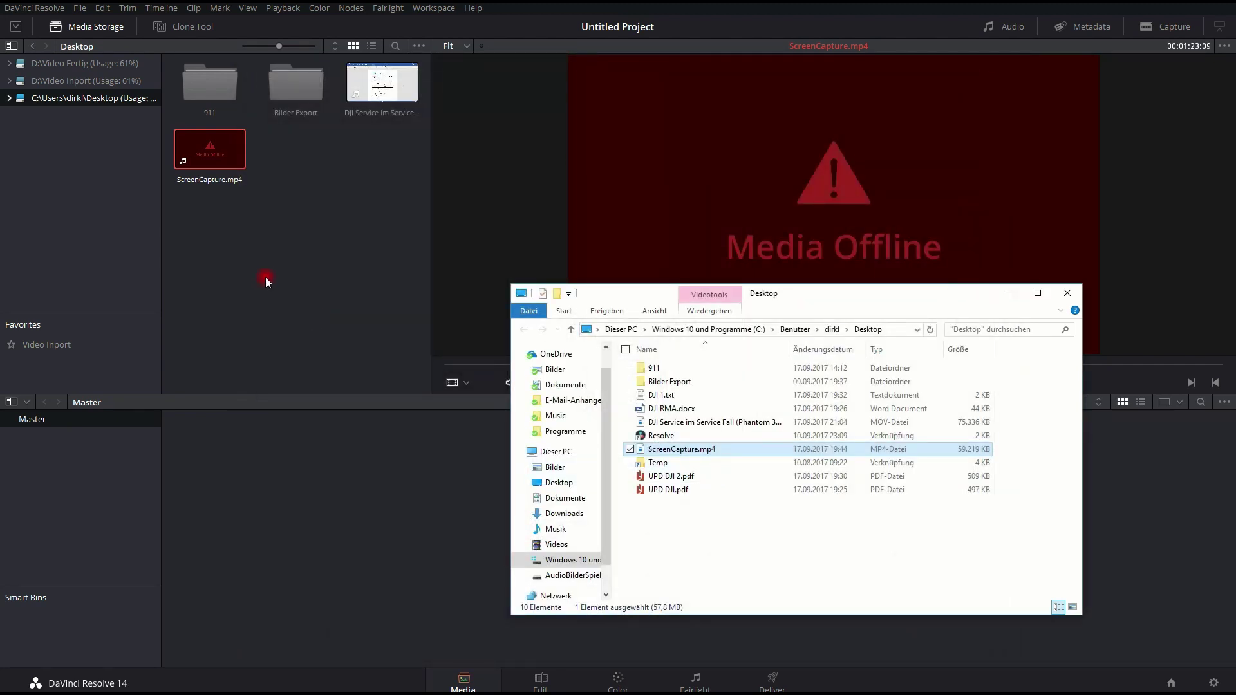
# - Close the Desktop Explorer window to return to Resolve's Media page
pyautogui.click(1068, 293)
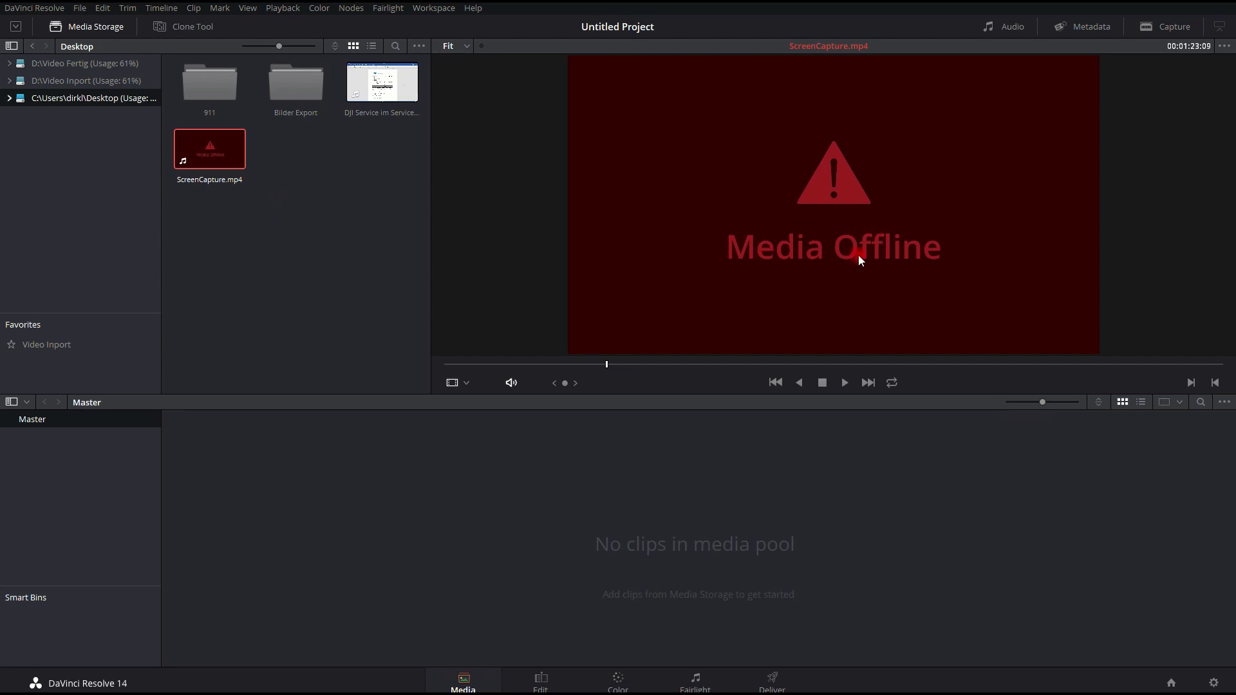
pyautogui.click(389, 90)
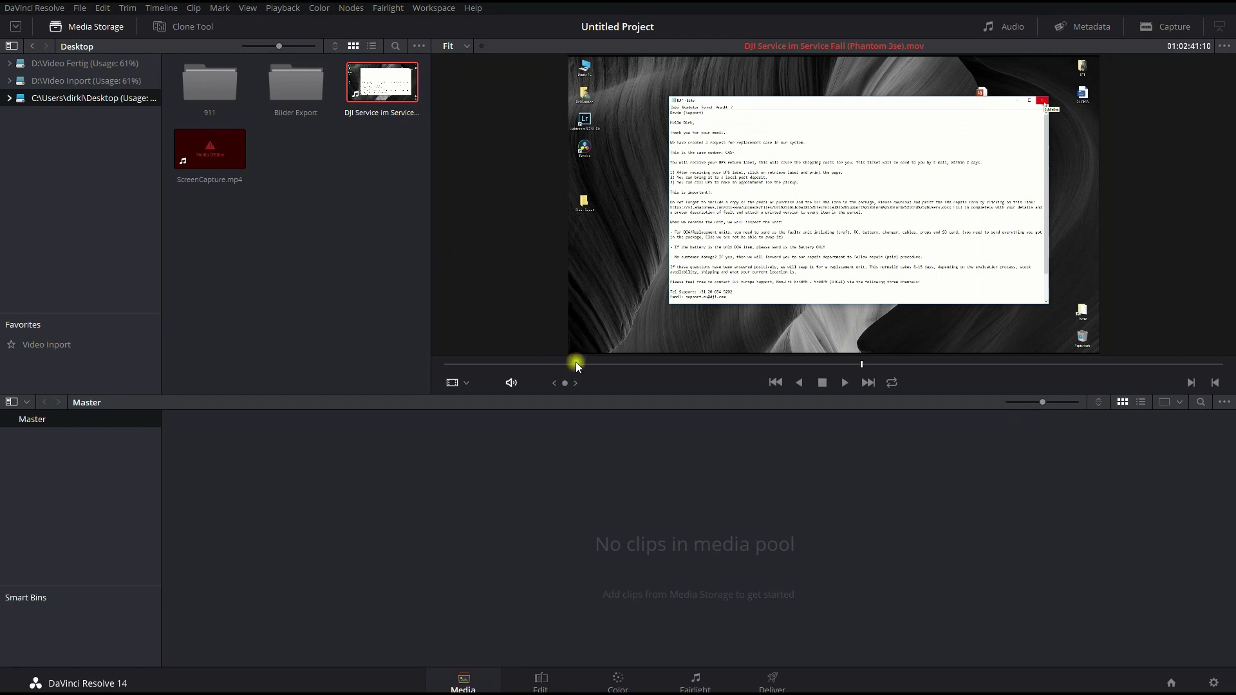
pyautogui.moveTo(862, 364)
pyautogui.mouseDown()
pyautogui.moveTo(646, 369)
pyautogui.moveTo(681, 372)
pyautogui.mouseUp()
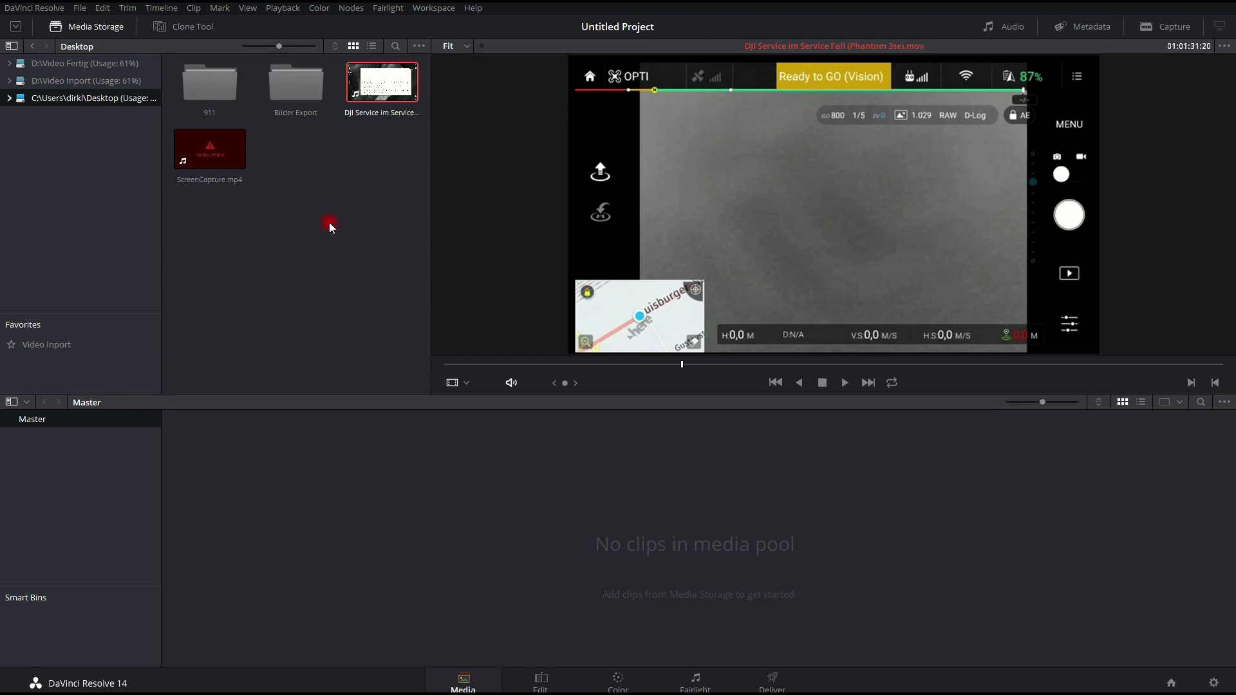
pyautogui.click(216, 153)
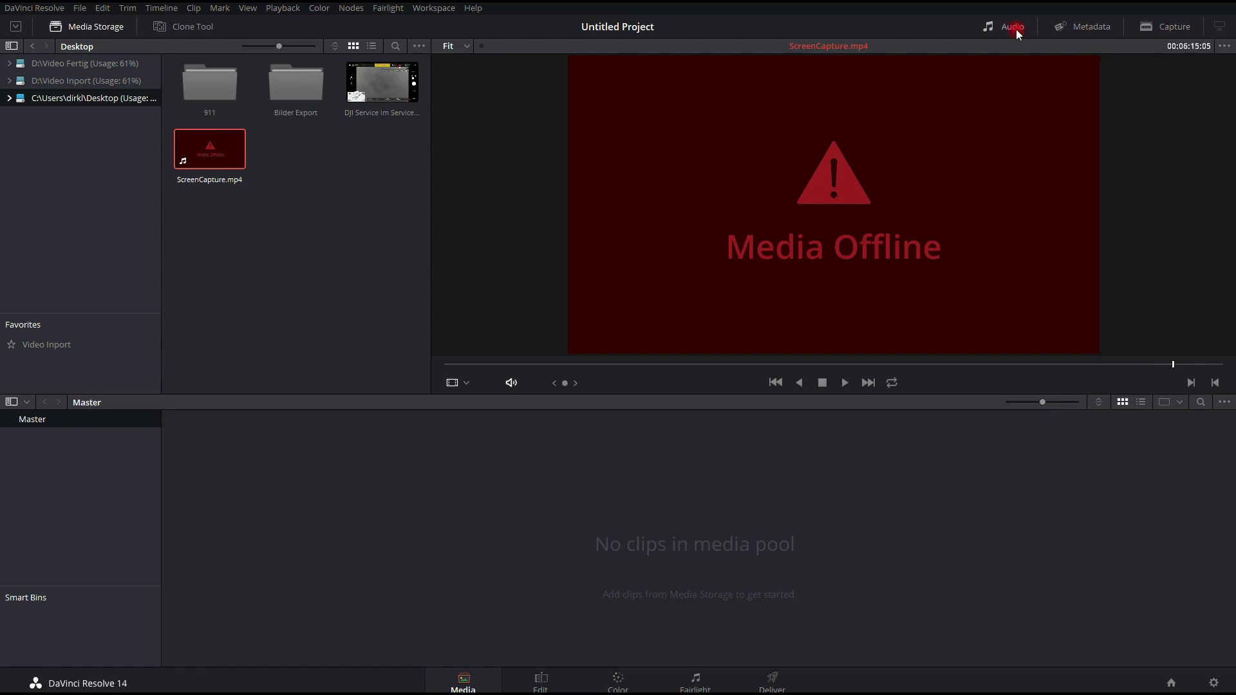
# - Open the Metadata panel and select the ScreenCapture.mp4 clip to inspect its details
pyautogui.click(1085, 27)
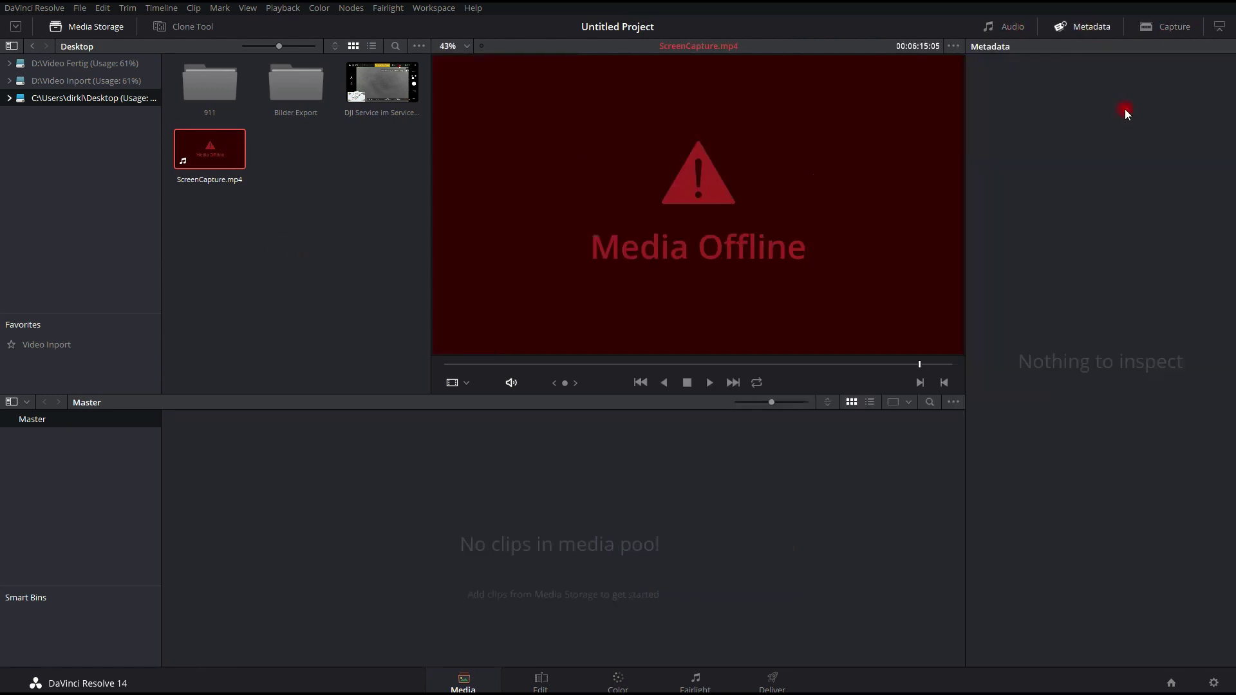
pyautogui.click(215, 161)
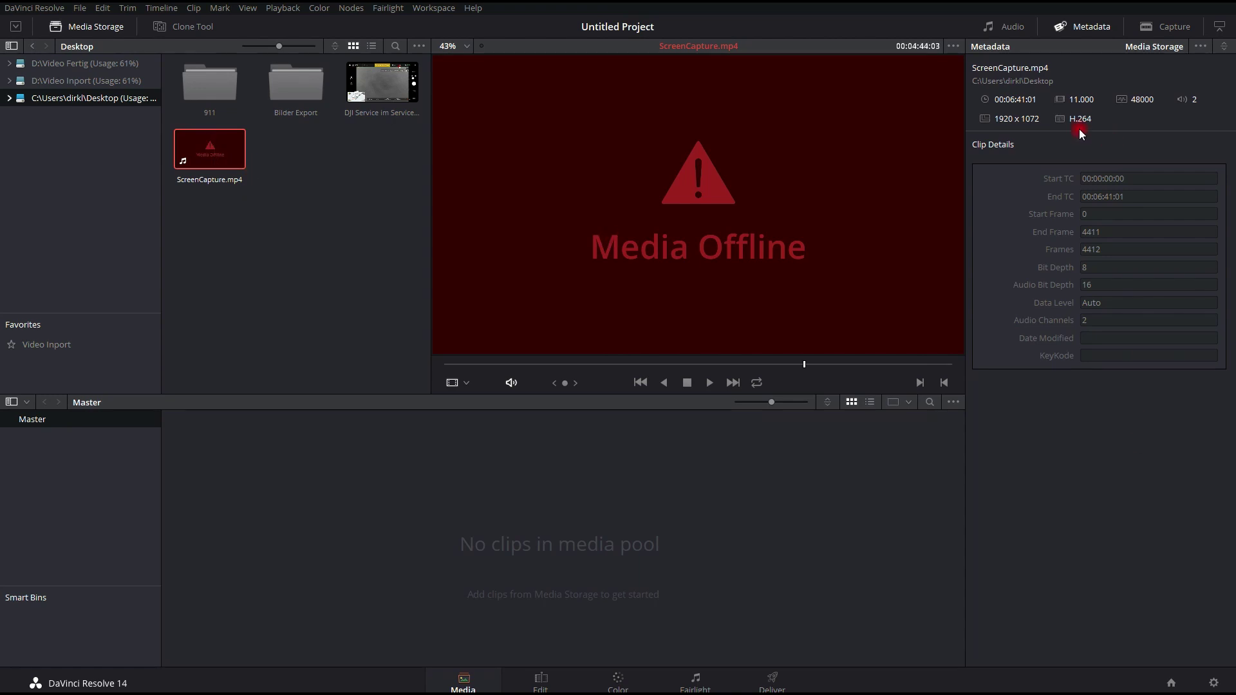